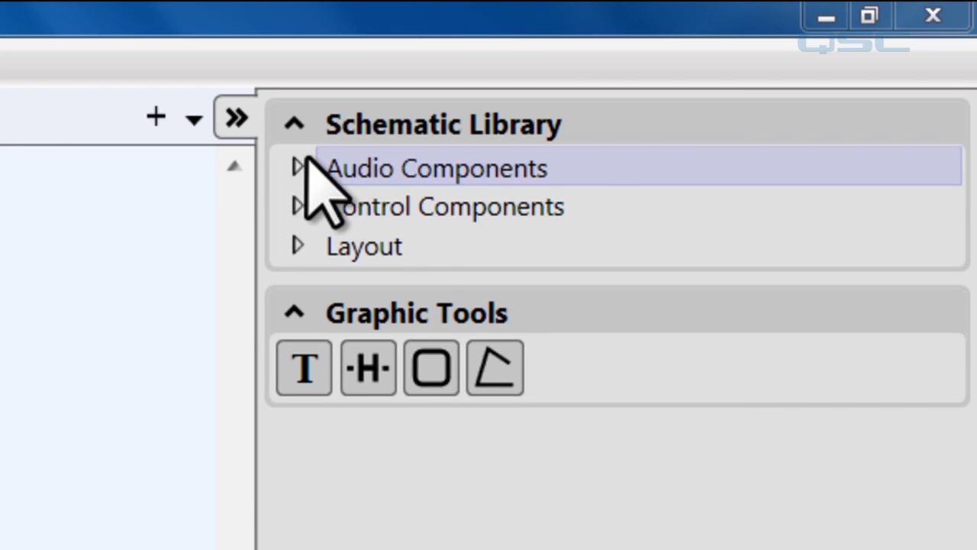
Drag an Audio Player from Audio Components onto Page 1, then collapse that list.
click(299, 167)
drag(385, 204, 179, 187)
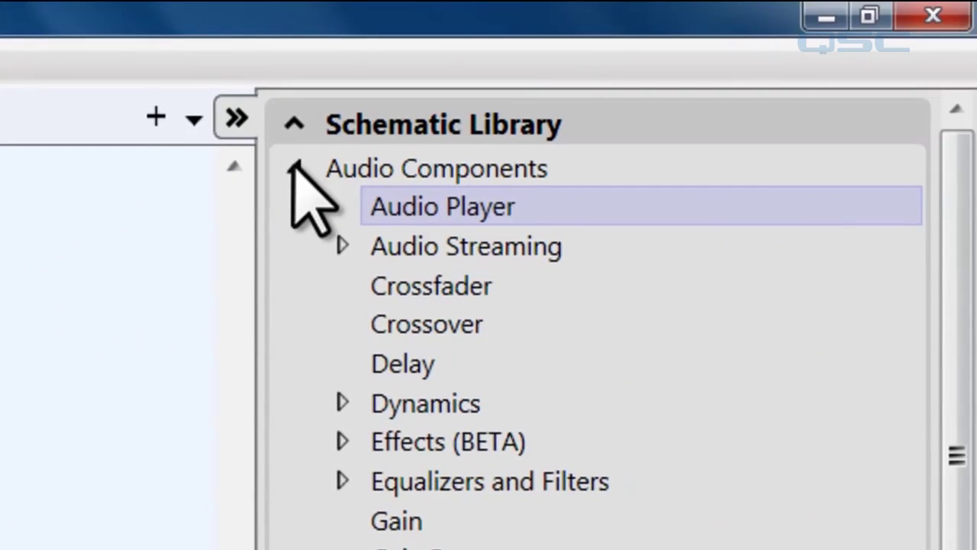
click(297, 167)
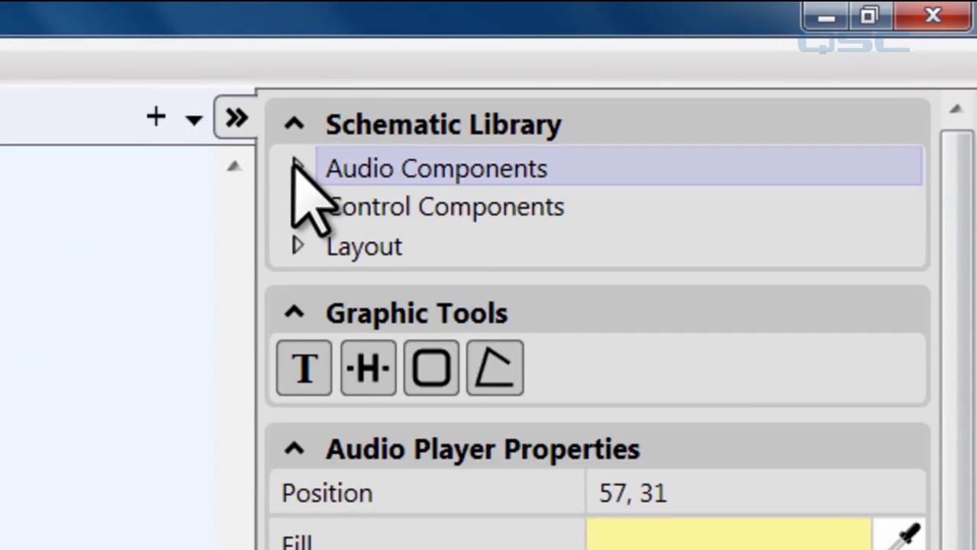
Briefly expand and collapse Control Components and Layout, then reopen Audio Components.
click(296, 206)
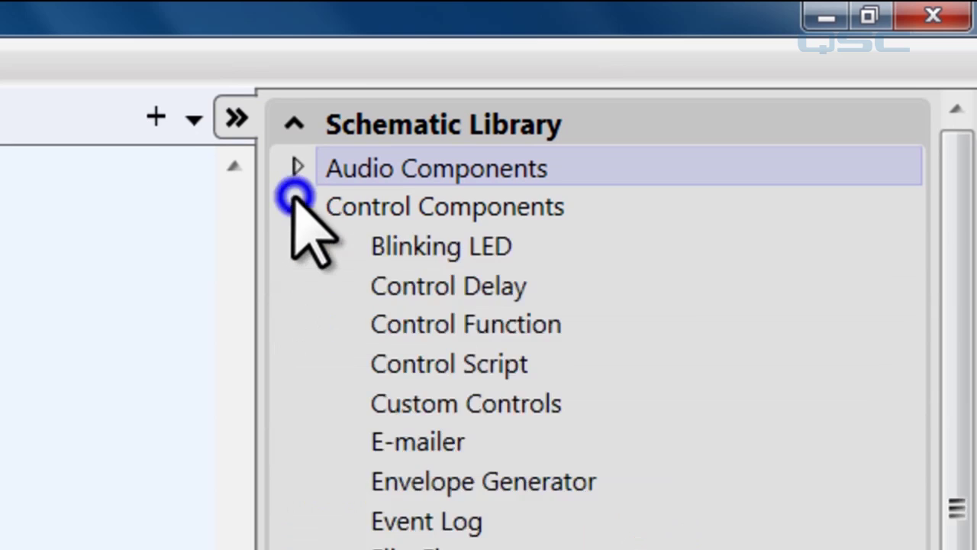
click(297, 206)
click(297, 245)
click(297, 246)
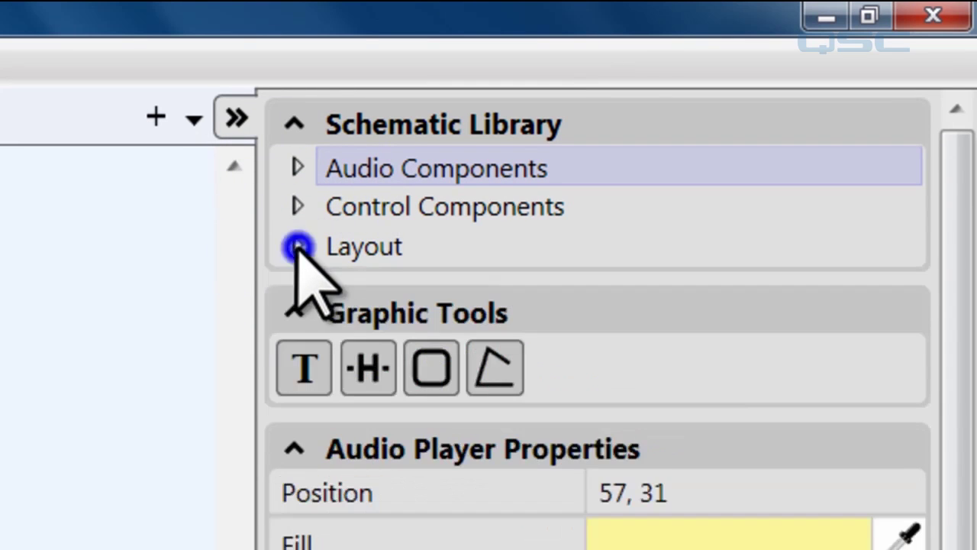
click(297, 167)
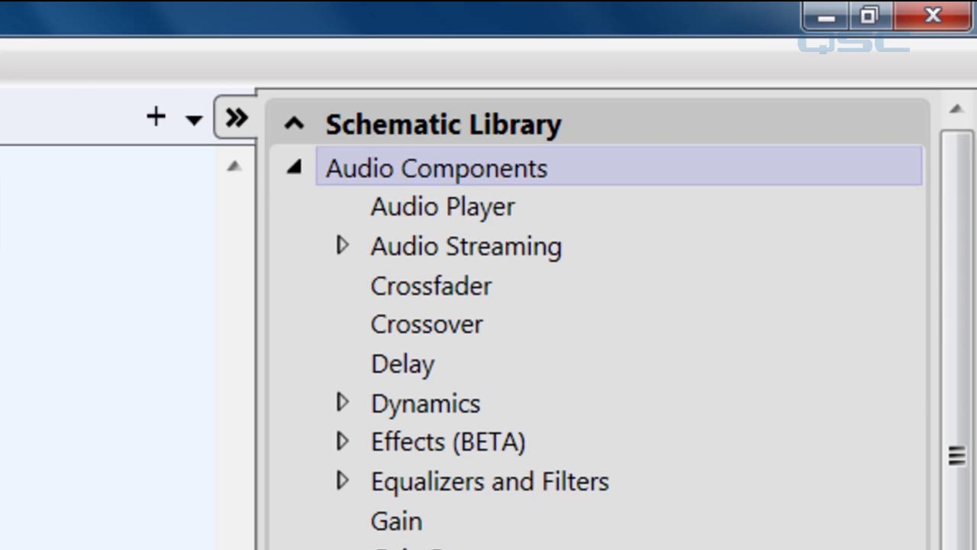
Expand Audio Streaming and look at the Crossfader, Crossover and Delay components.
click(460, 248)
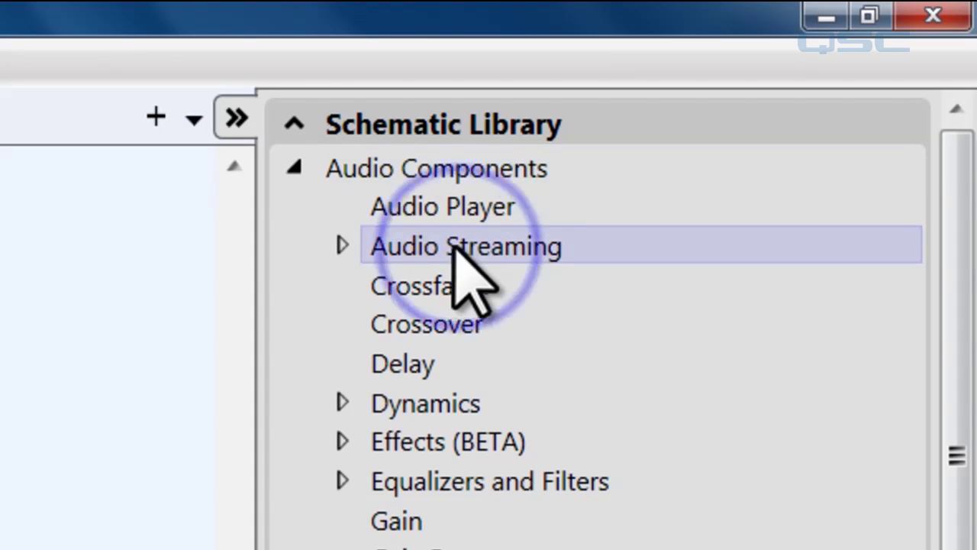
click(342, 245)
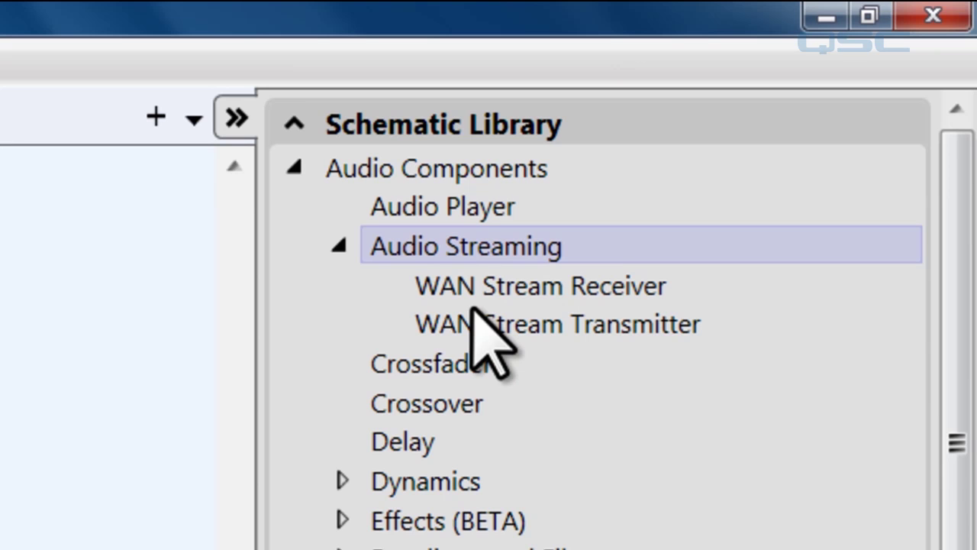
click(443, 358)
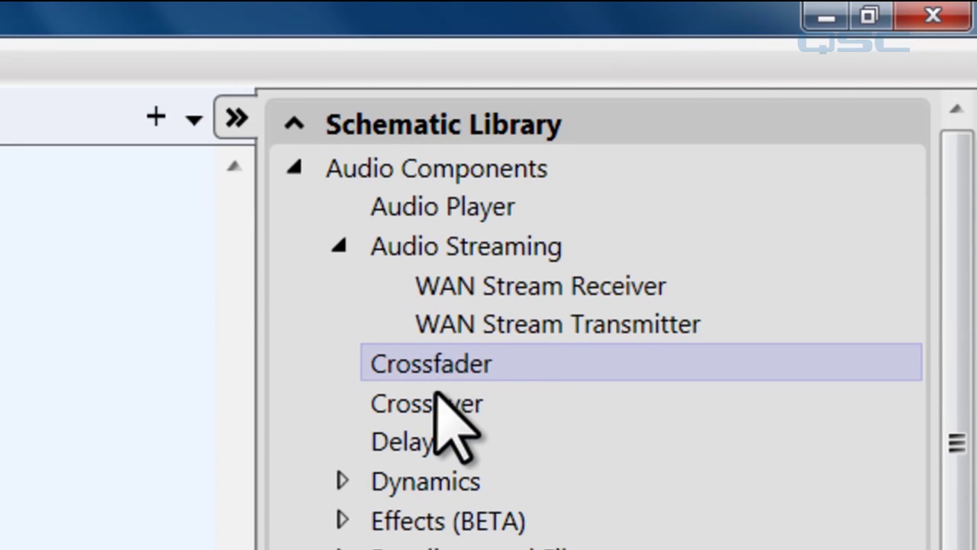
click(438, 401)
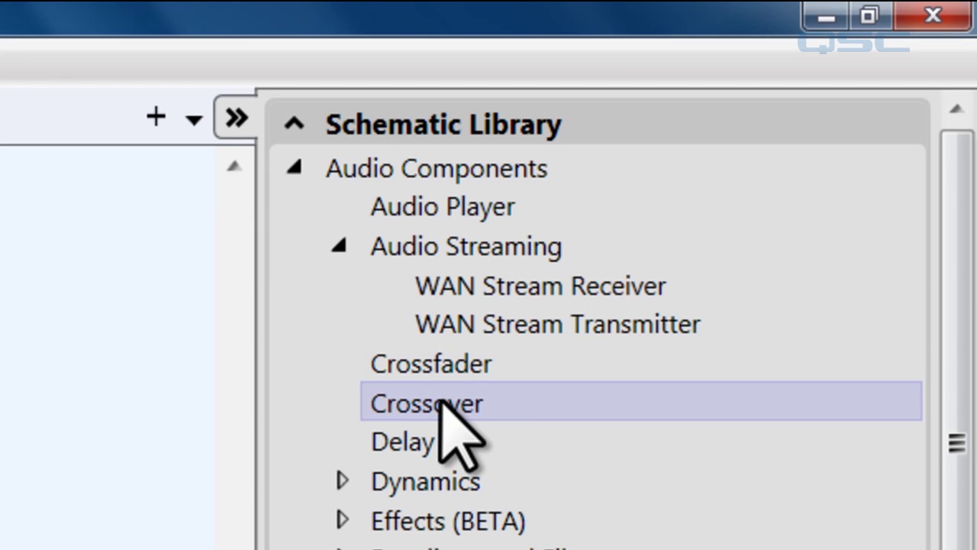
click(410, 443)
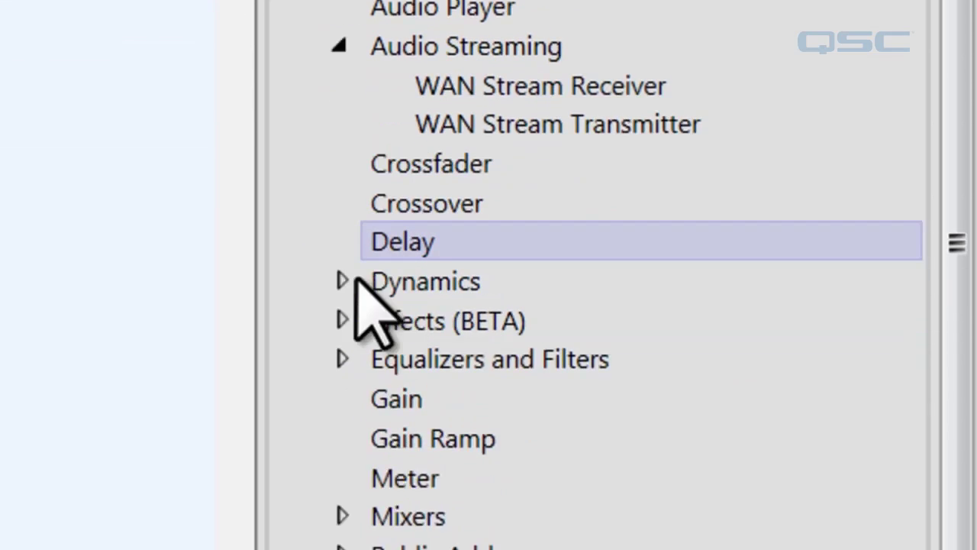
Expand Dynamics and look at Expander, Peak Limiter, and the Gated and Continuous Ambient Compensators.
click(342, 481)
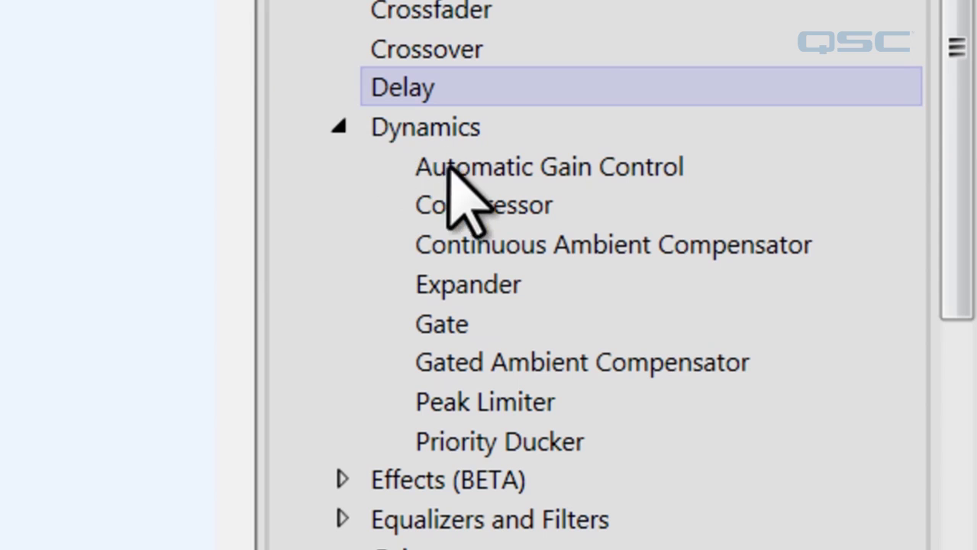
click(464, 285)
click(494, 404)
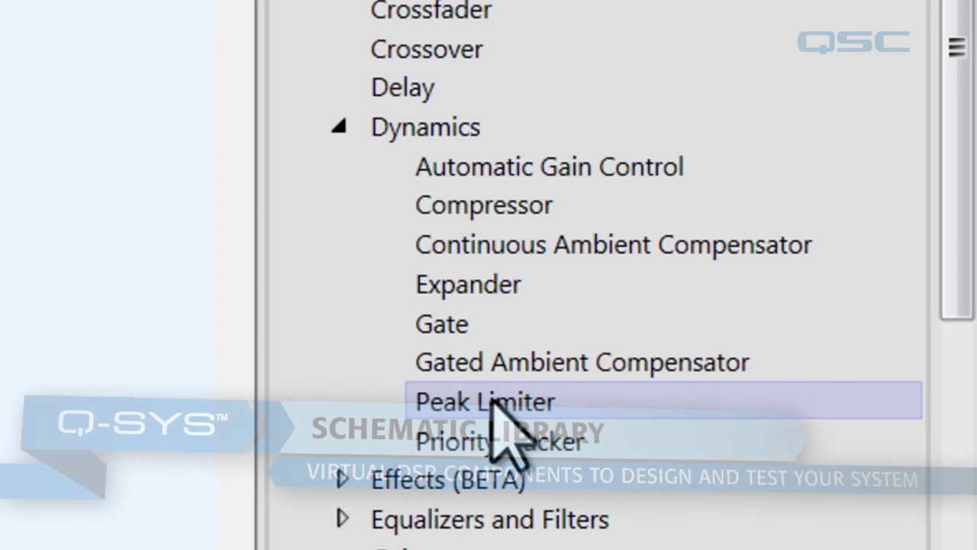
click(481, 362)
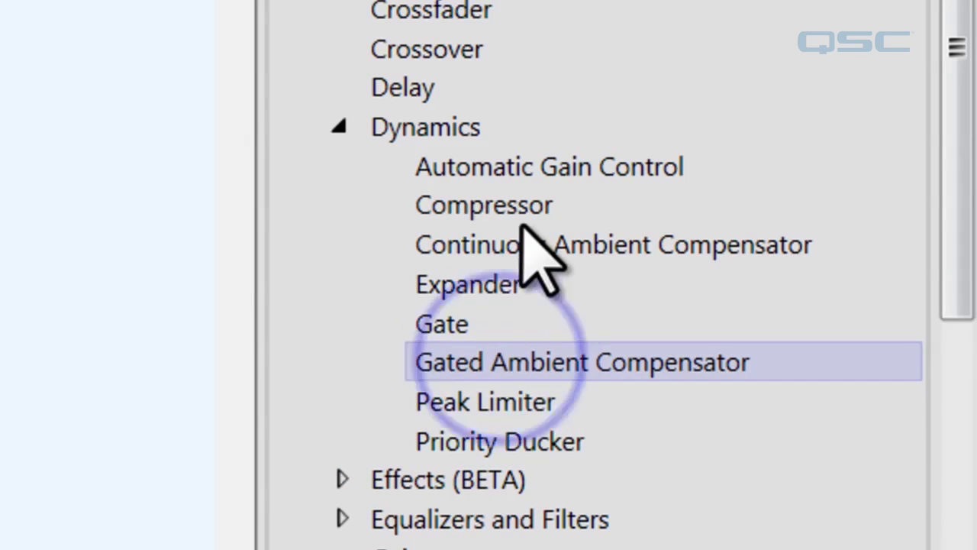
click(533, 244)
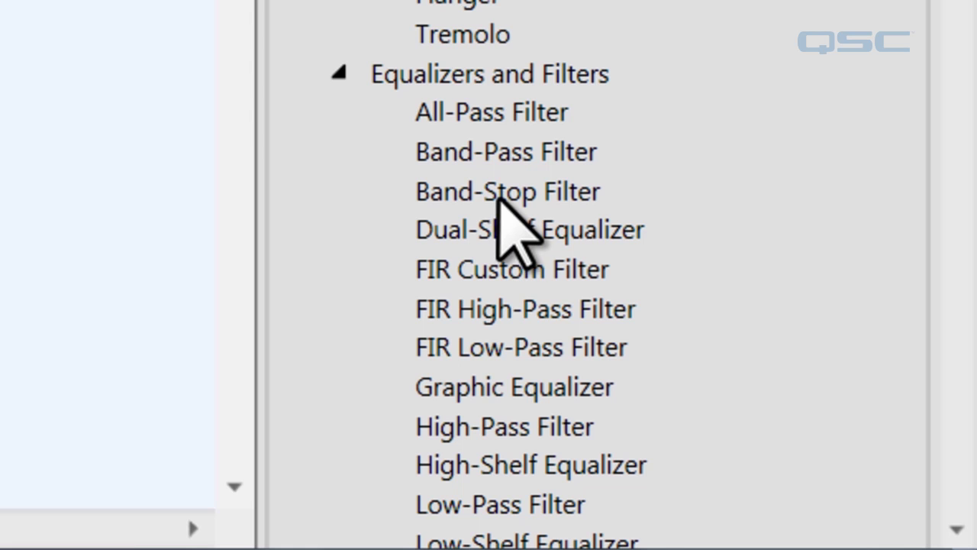
Collapse Equalizers and Filters and look at the Gain and Meter components.
click(339, 72)
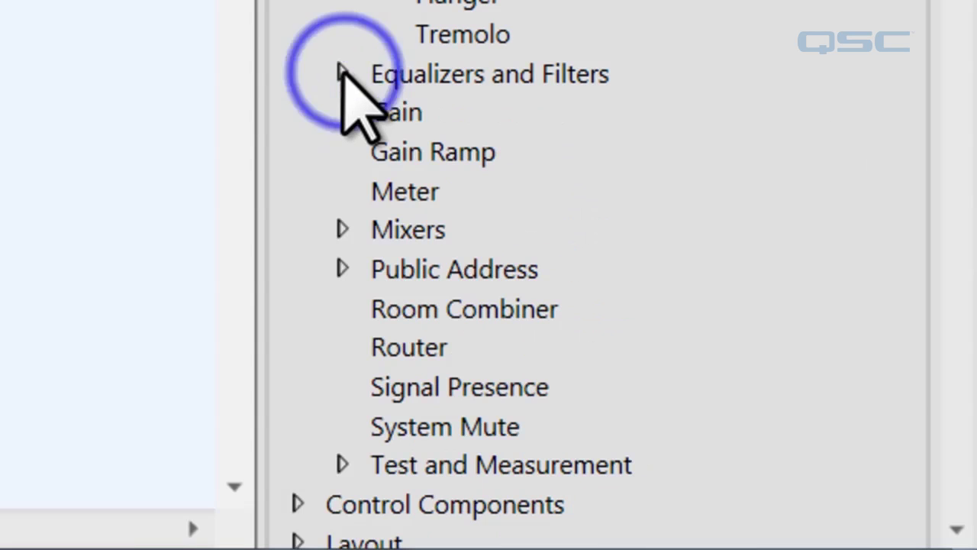
click(396, 111)
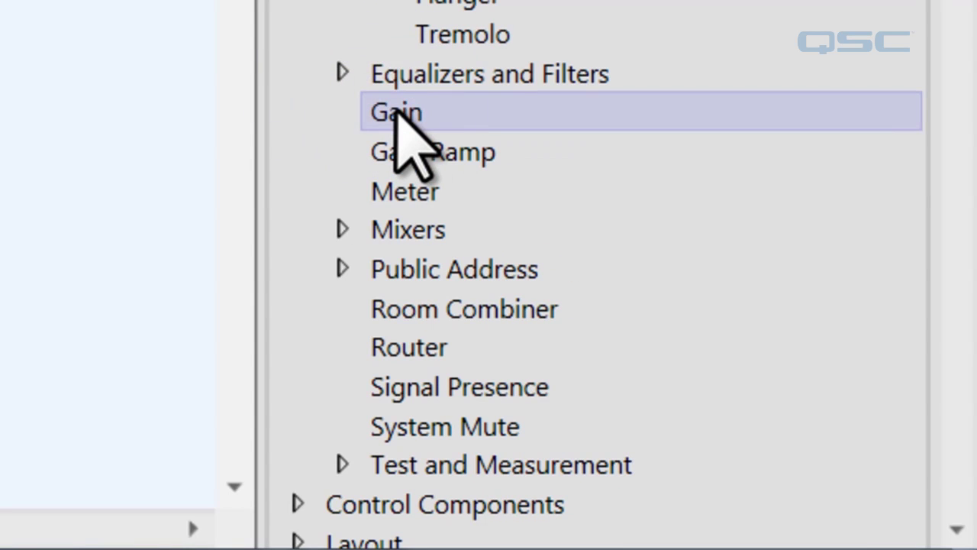
click(400, 195)
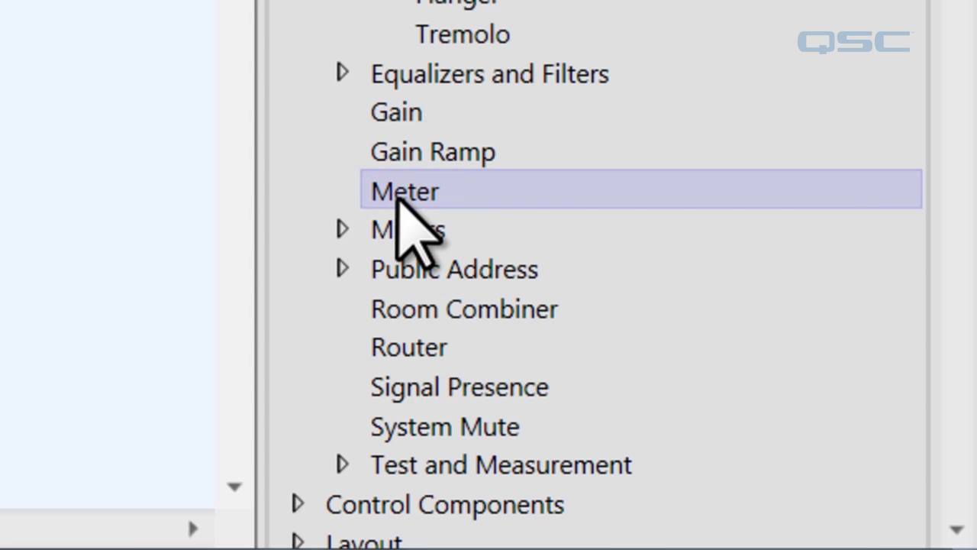
Expand Mixers, Public Address and Test and Measurement, and look at Room Combiner.
click(343, 227)
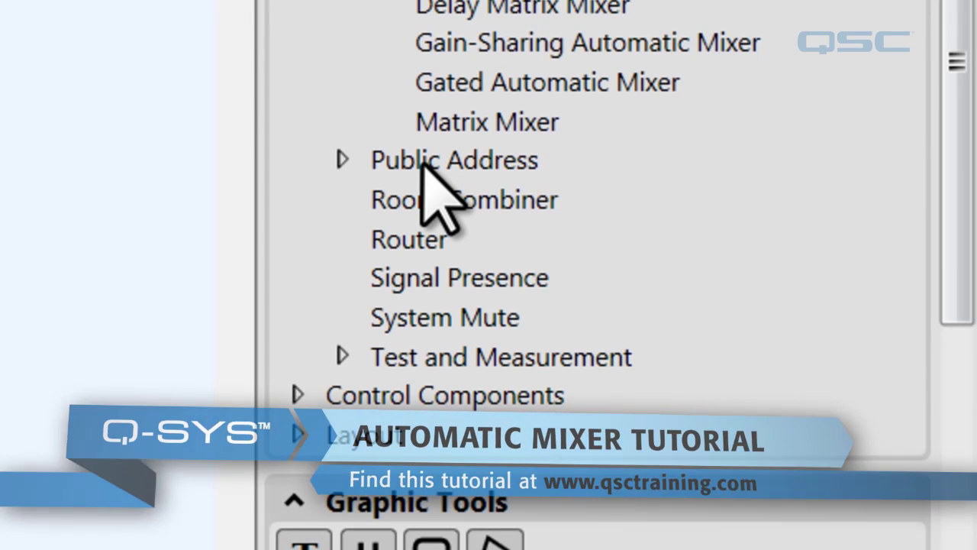
click(341, 159)
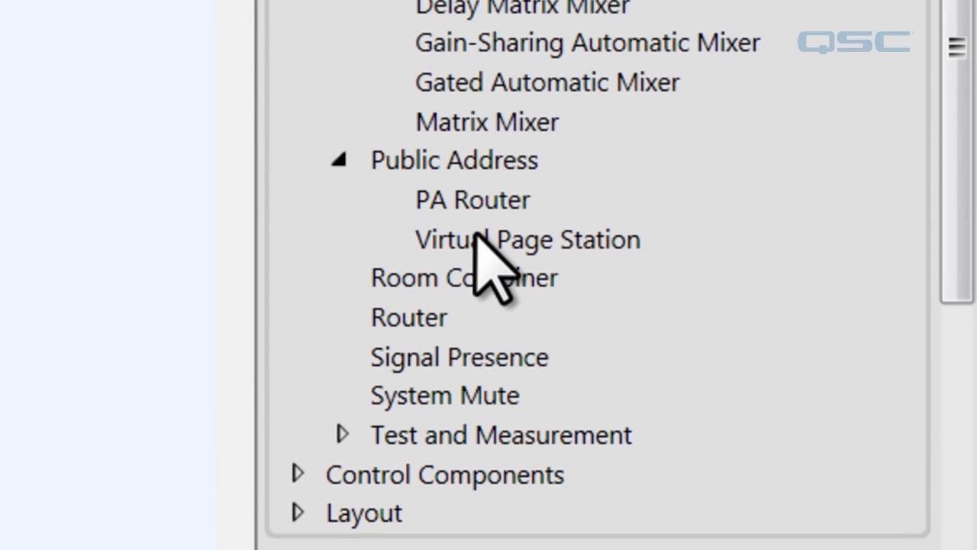
click(455, 279)
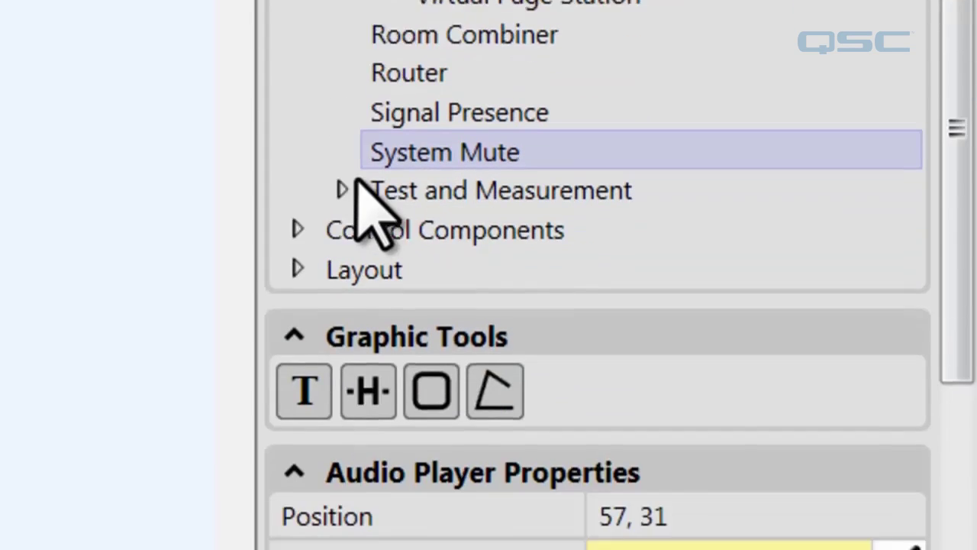
click(342, 434)
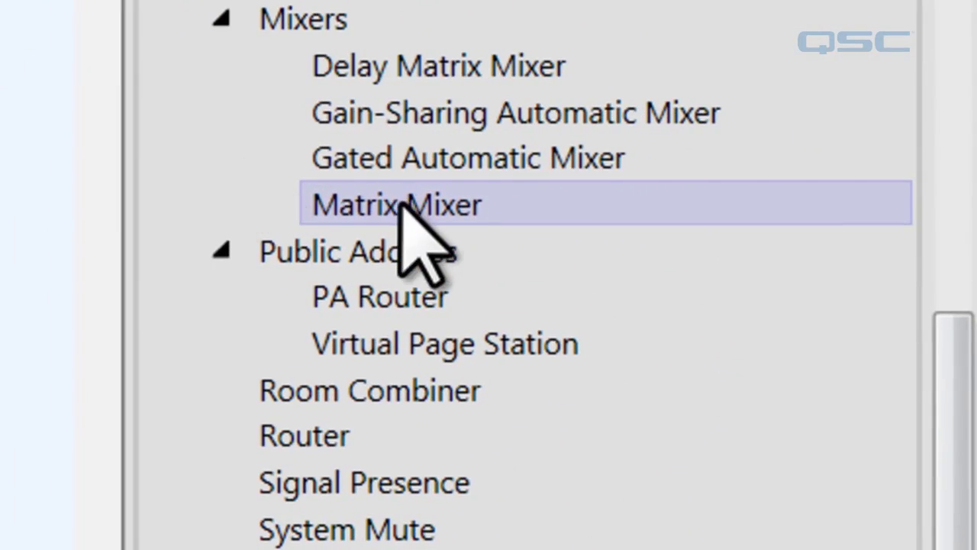
Drag a Matrix Mixer onto the schematic, creating a Mixer 8x8 block beside the Audio Player.
drag(399, 207, 21, 35)
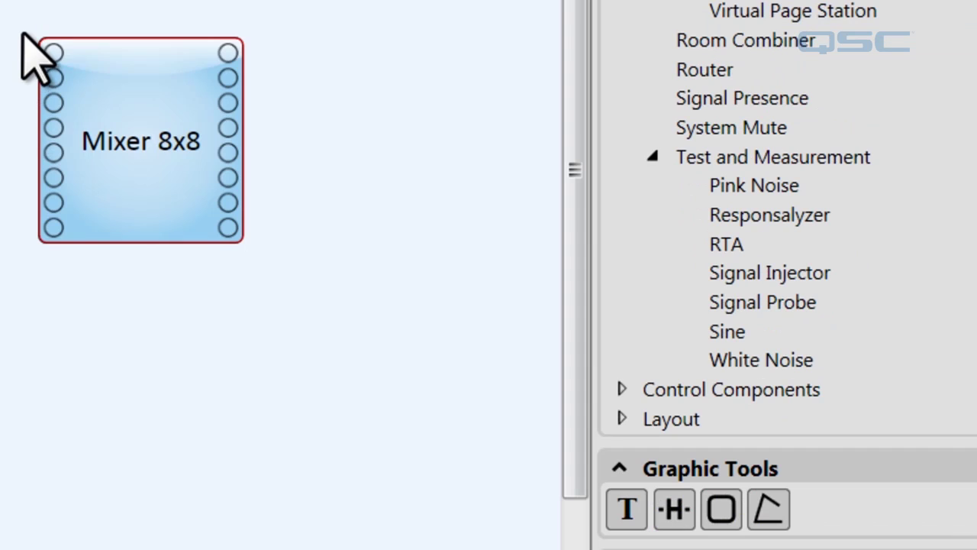
Select the Mixer 8x8 and scroll its Properties down to the Control Pins list.
click(168, 119)
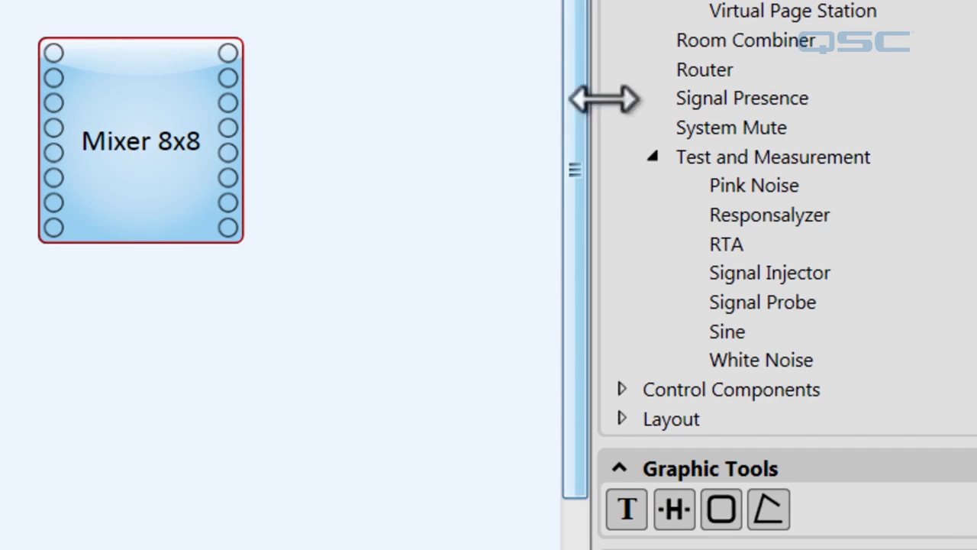
scroll(969, 290, down, 10)
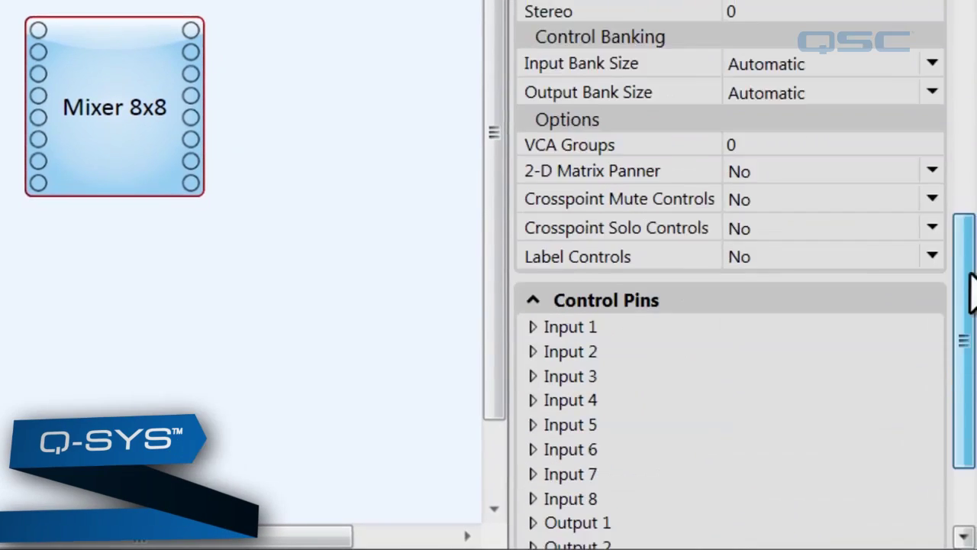
scroll(970, 290, down, 3)
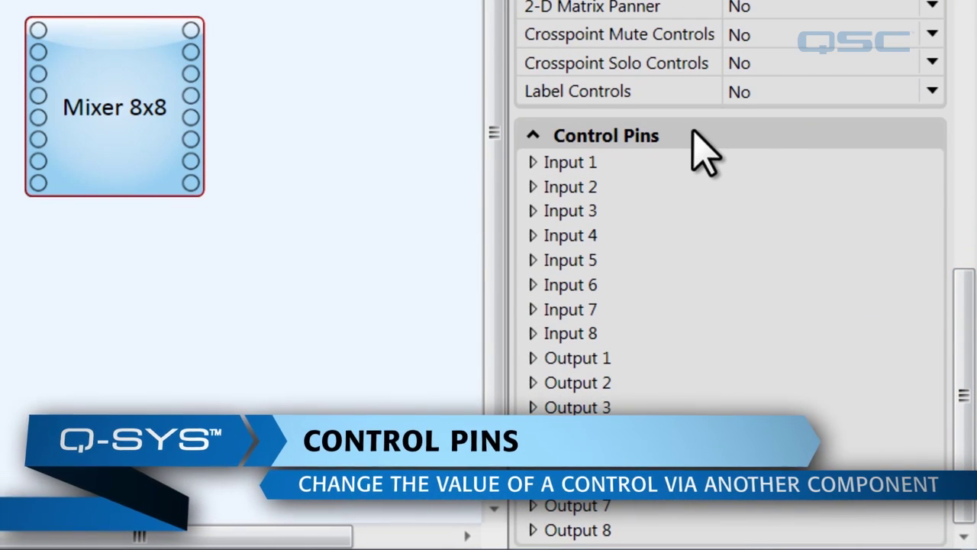
Tick Mute under Input 1 Control Pins, adding an unwired Input 1 Mute pin to the mixer.
click(533, 162)
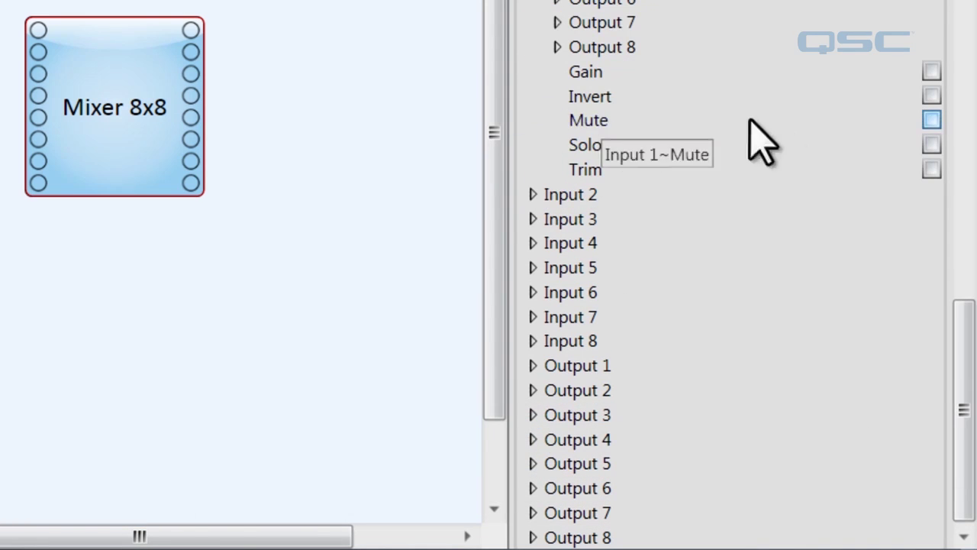
click(931, 120)
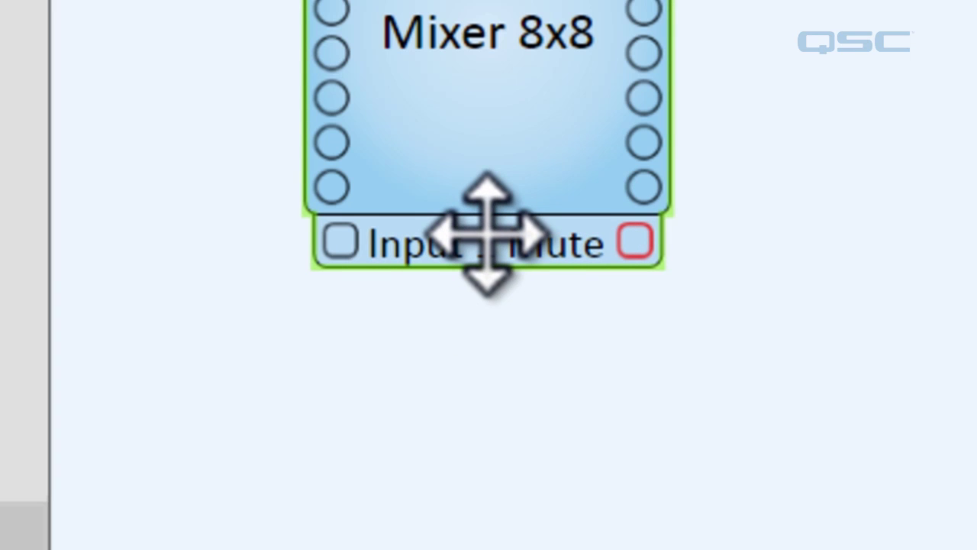
click(633, 243)
drag(633, 242, 639, 275)
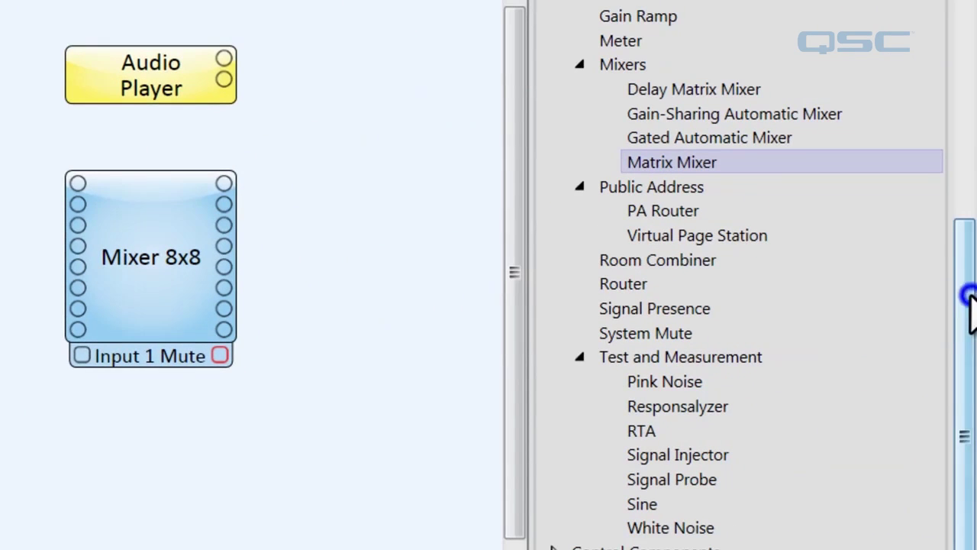
drag(970, 298, 735, 344)
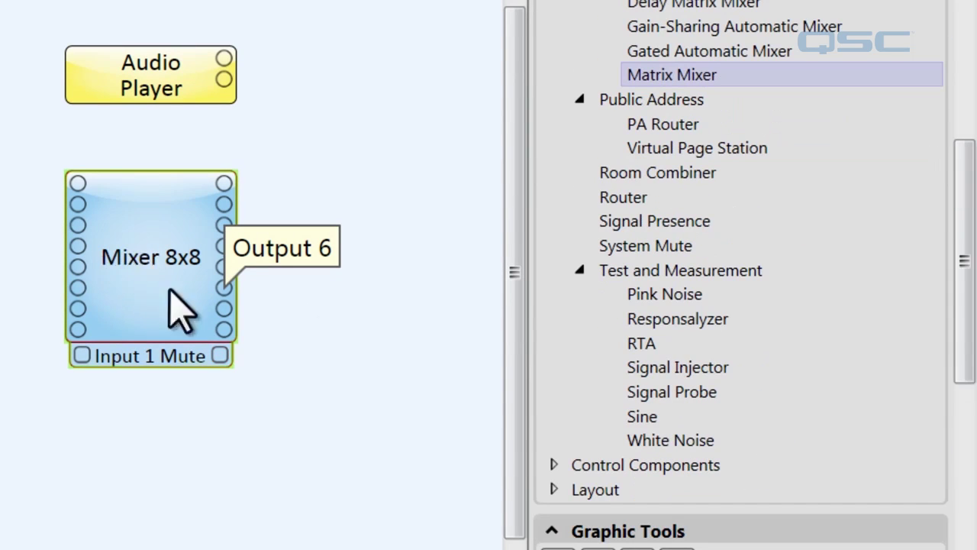
Set the mixer's Input Count Mono to 4, then to 254, making it Mixer 254x8.
scroll(964, 291, down, 8)
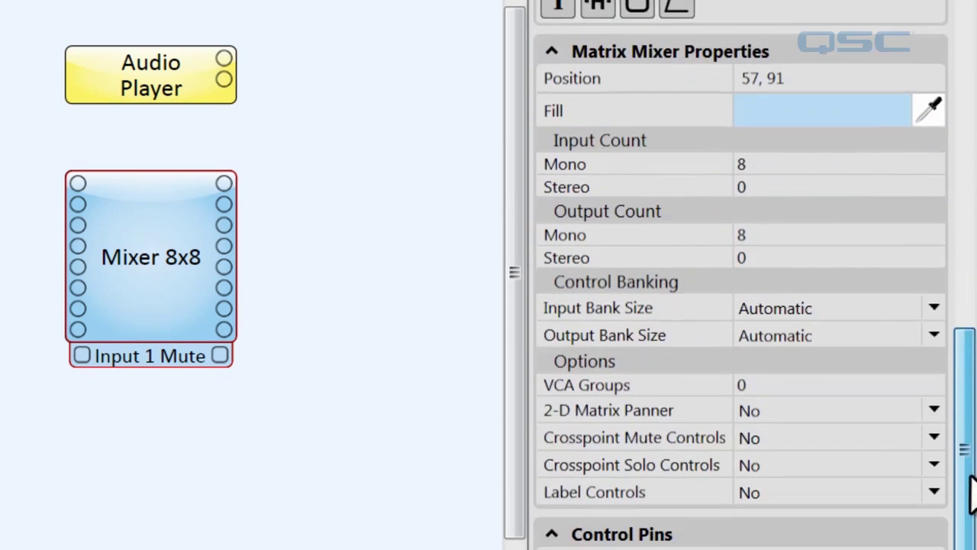
click(751, 152)
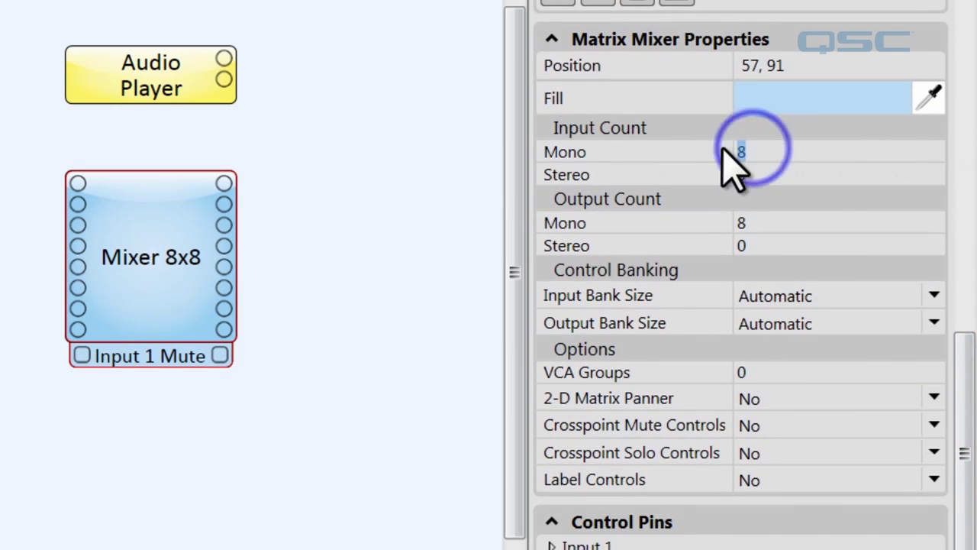
text(4)
key(Return)
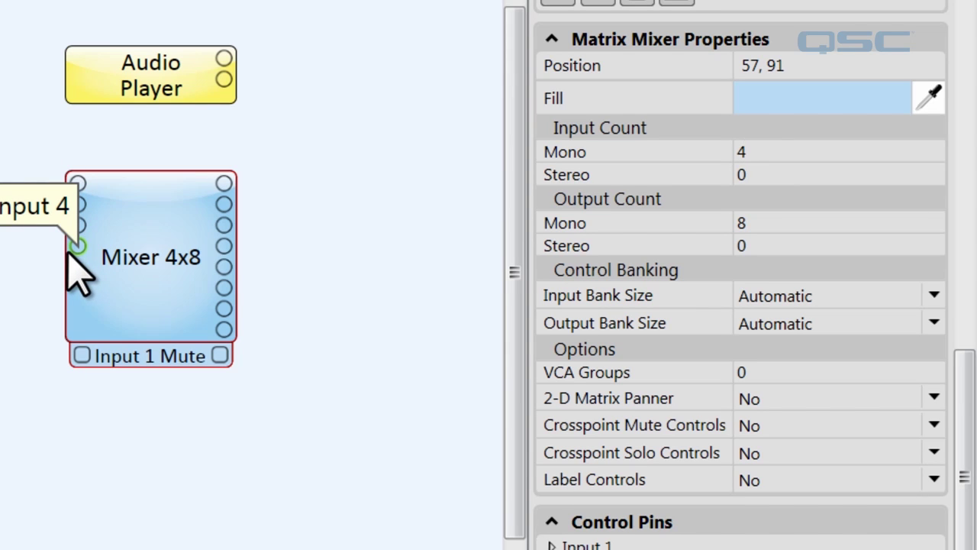
key(Return)
text(25)
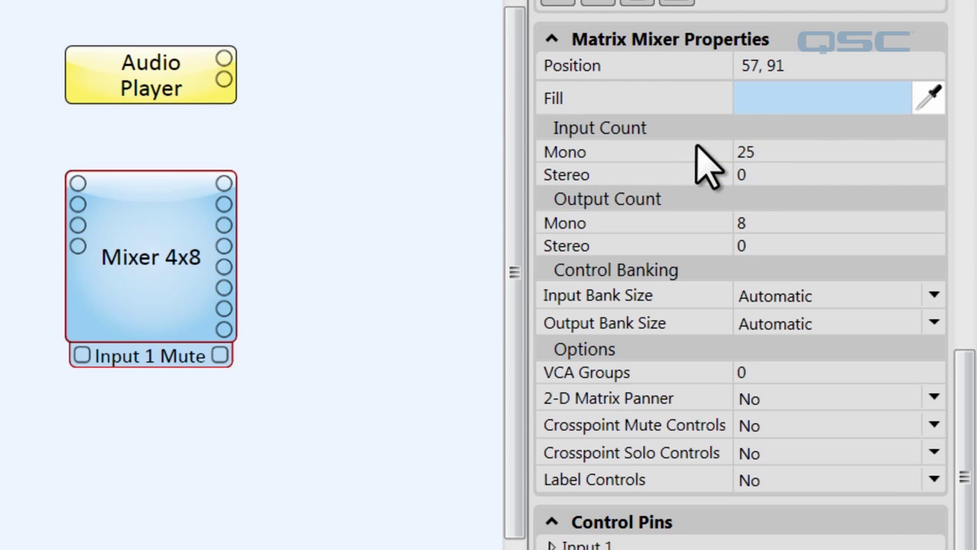
text(4)
key(Return)
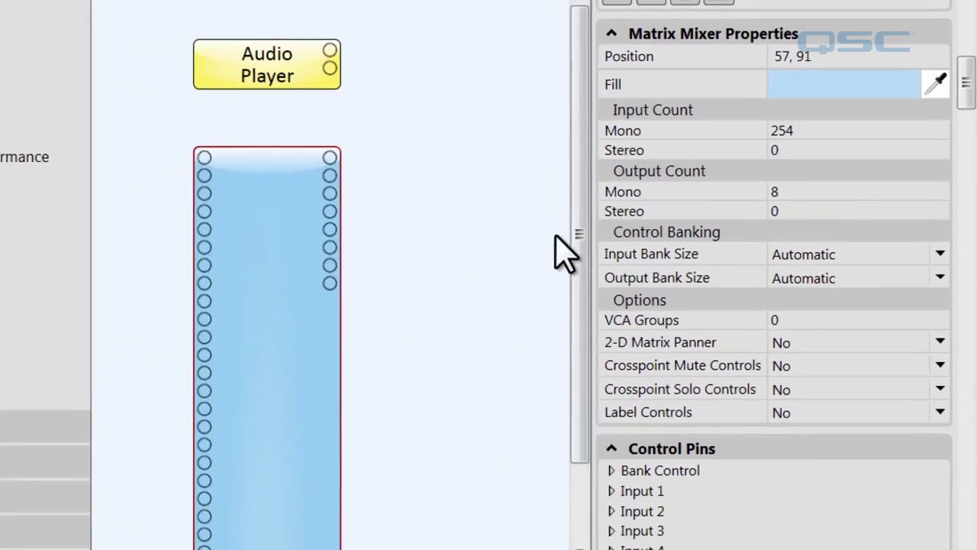
double_click(263, 308)
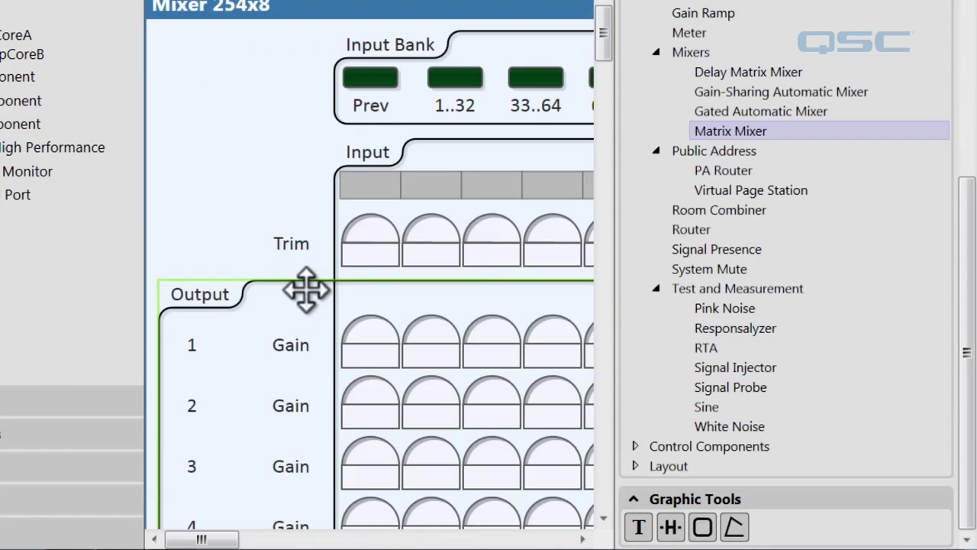
Collapse the side panes to widen the Mixer 254x8 panel, then restore them.
scroll(305, 288, down, 5)
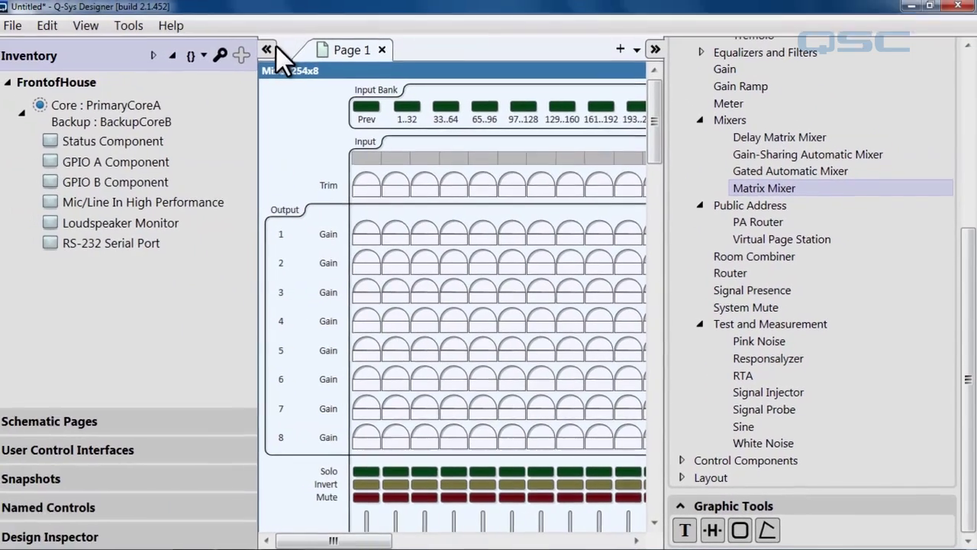
click(174, 1)
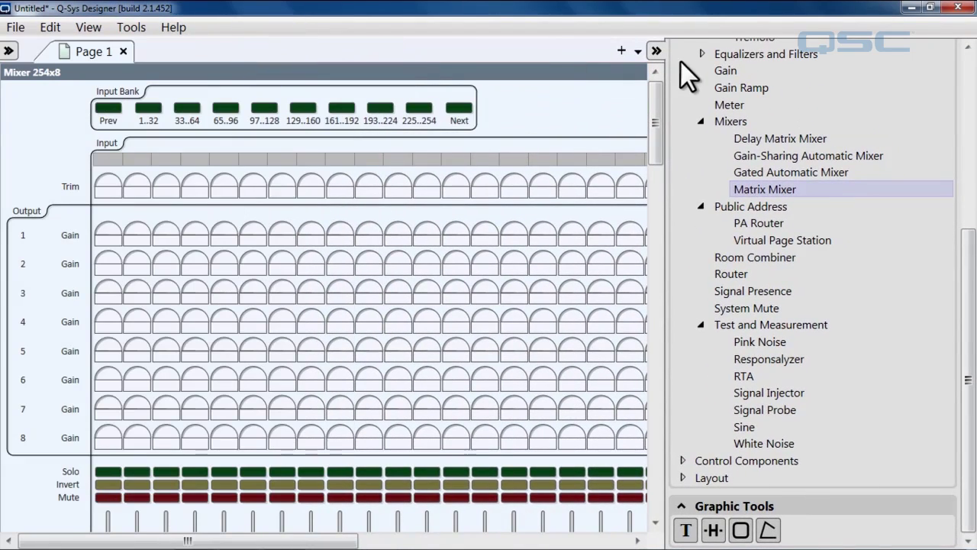
click(655, 50)
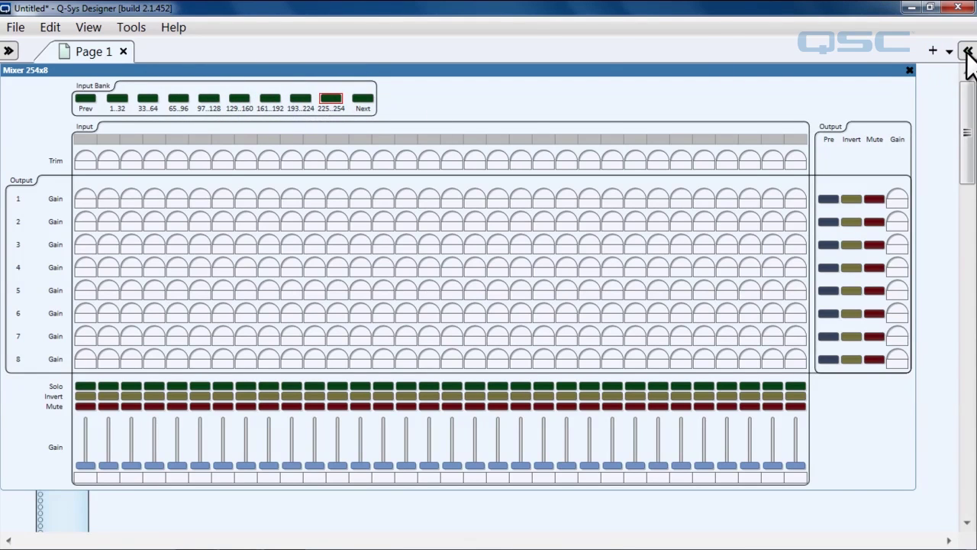
click(968, 51)
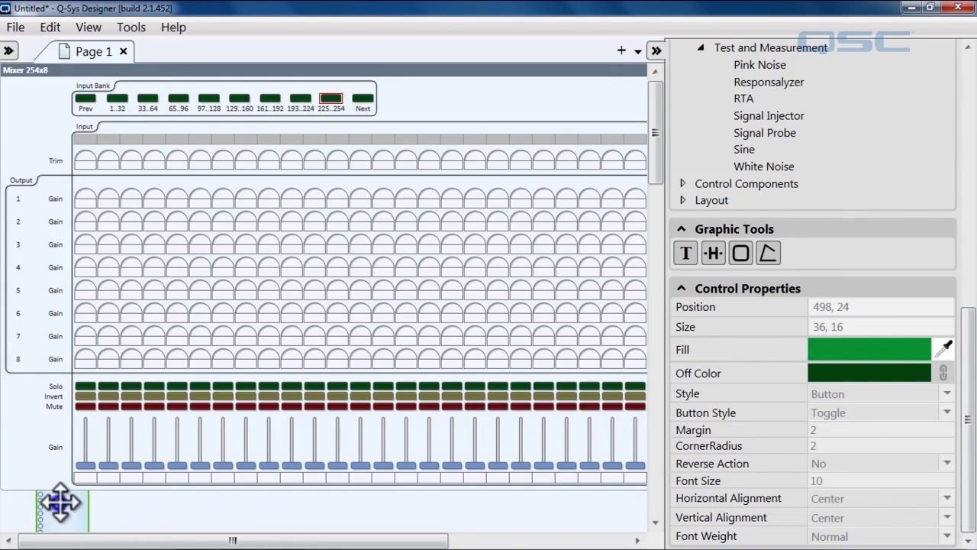
Set Output Count Mono and Input Count Mono to 4, then center the Mixer 4x4 panel.
key(Escape)
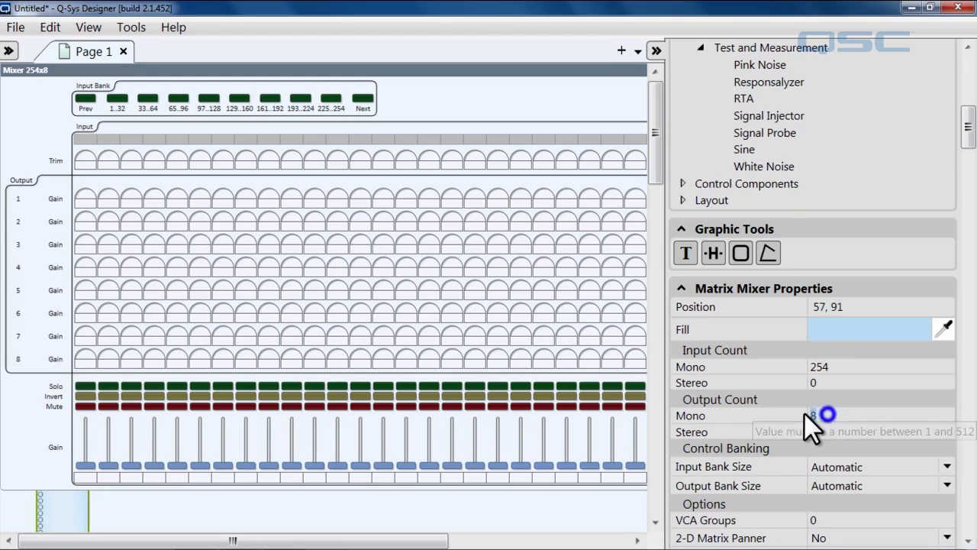
text(4)
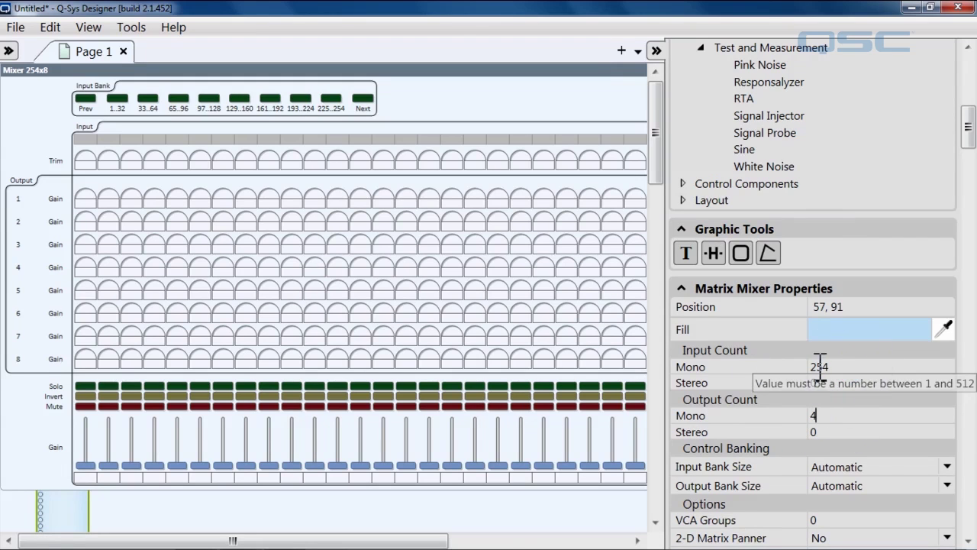
click(819, 366)
text(4)
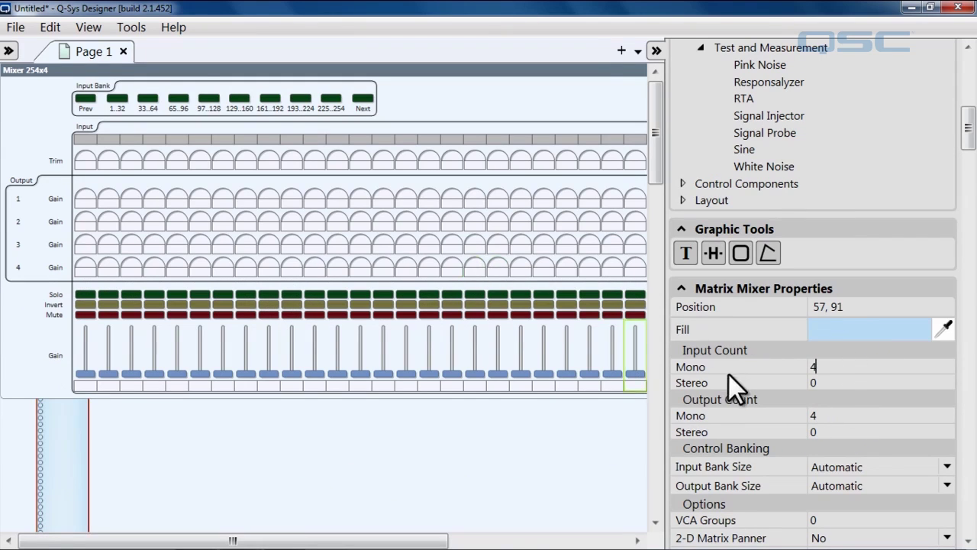
click(471, 359)
drag(148, 69, 364, 128)
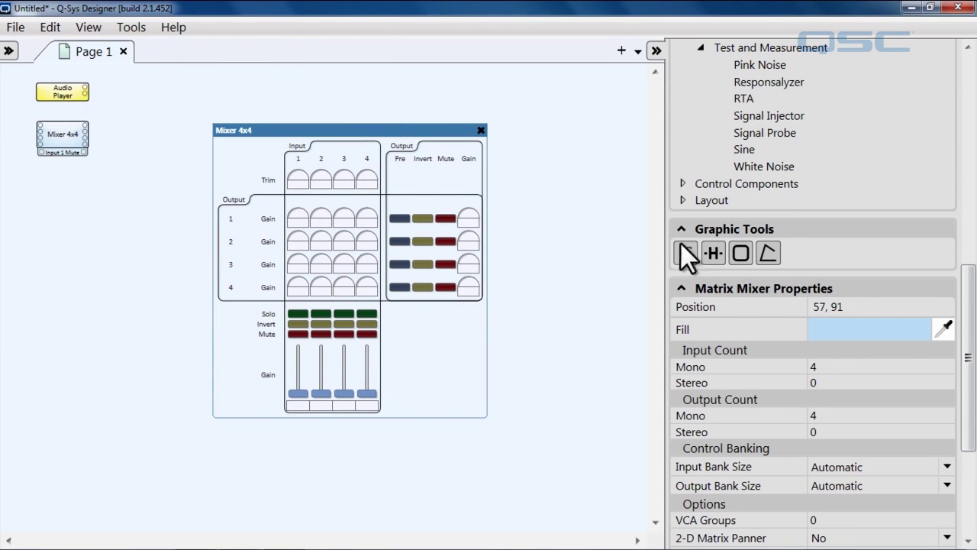
drag(969, 305, 970, 358)
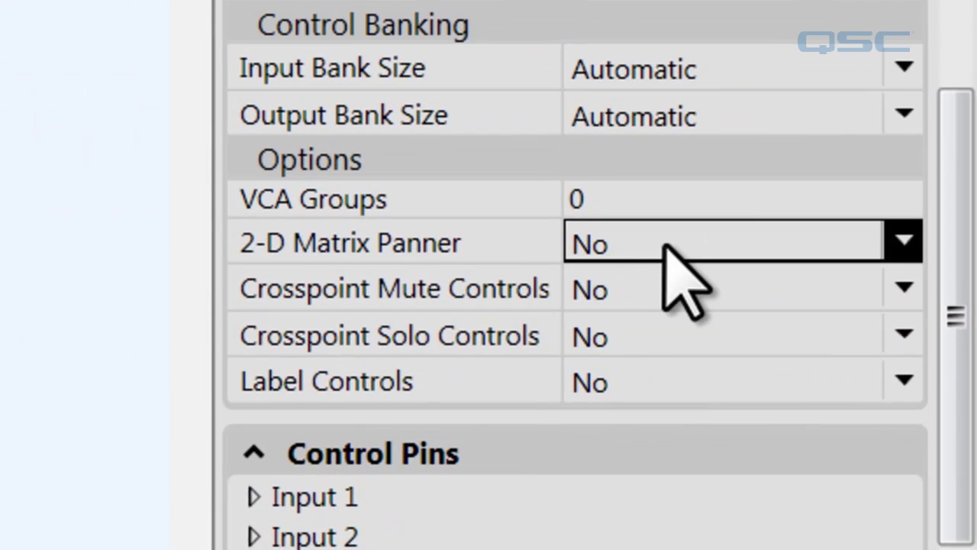
Set 2-D Matrix Panner to Yes and move the Mixer 4x4 panel up and left.
click(825, 382)
click(620, 285)
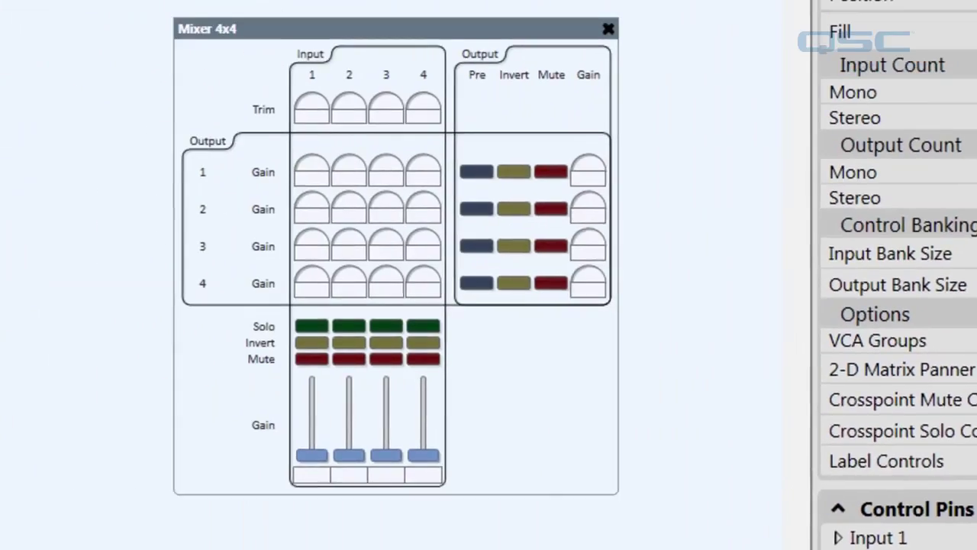
drag(517, 38, 420, 6)
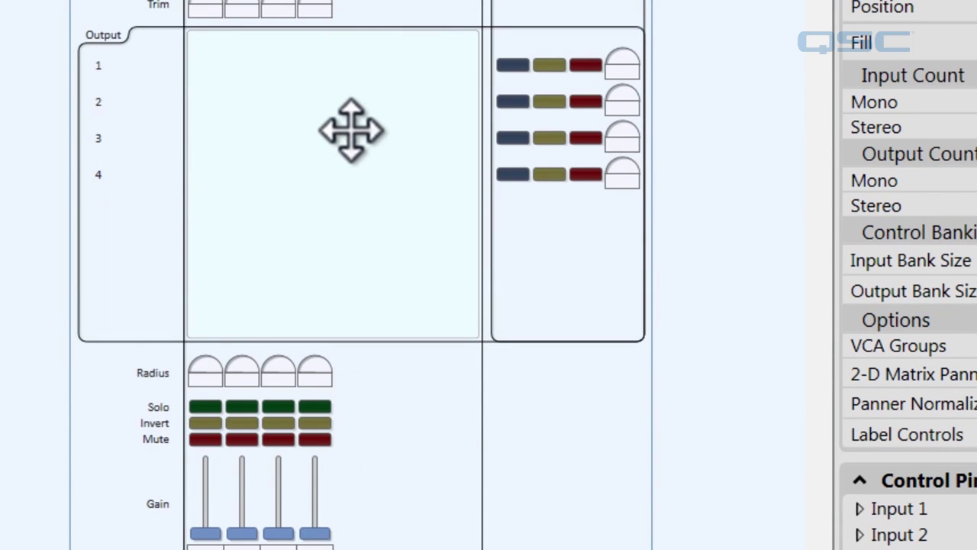
Run the design with F6 and drag input 4 left of the panner centre.
key(F6)
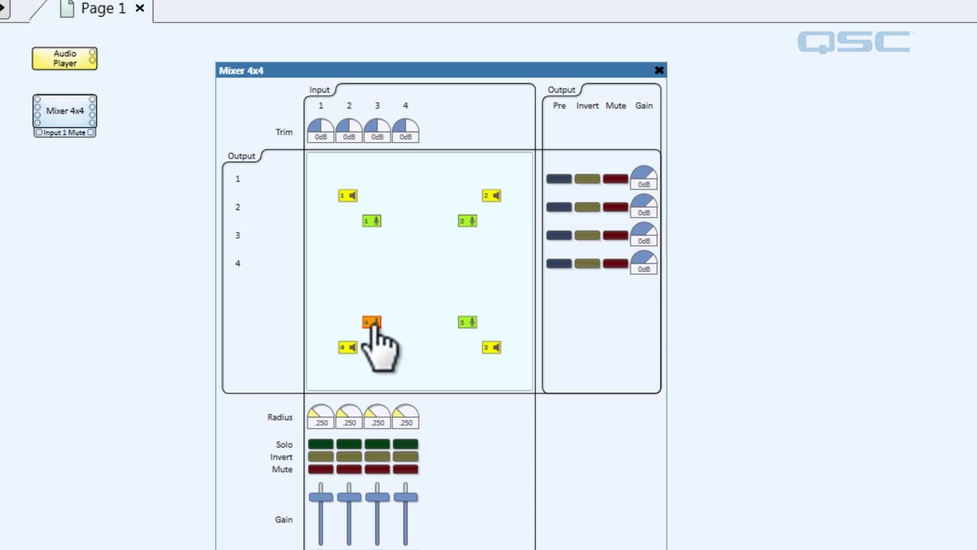
mouse_move(371, 324)
mouse_down()
mouse_move(426, 246)
mouse_move(389, 217)
mouse_move(397, 214)
mouse_move(448, 257)
mouse_move(473, 292)
mouse_move(503, 278)
mouse_move(496, 236)
mouse_up()
mouse_move(496, 279)
mouse_down()
mouse_move(390, 305)
mouse_move(358, 271)
mouse_up()
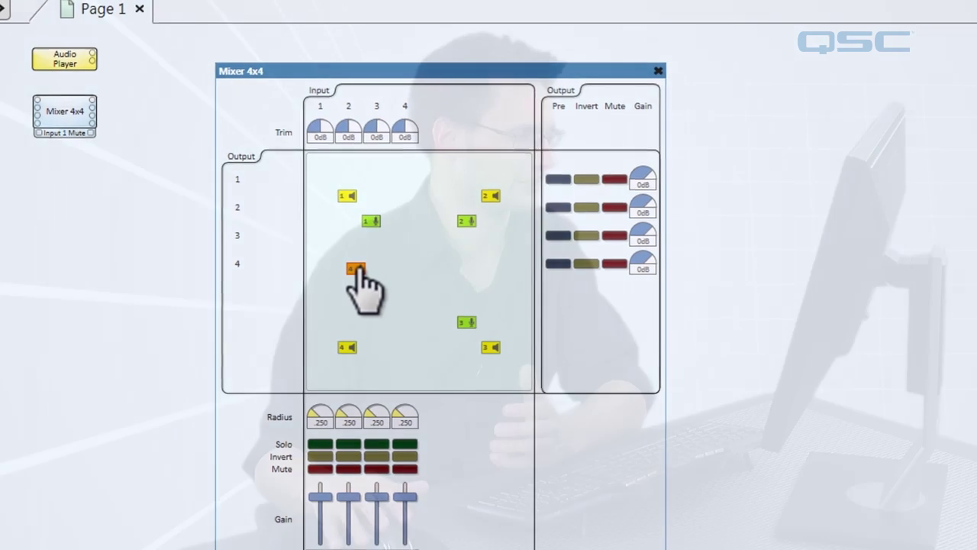